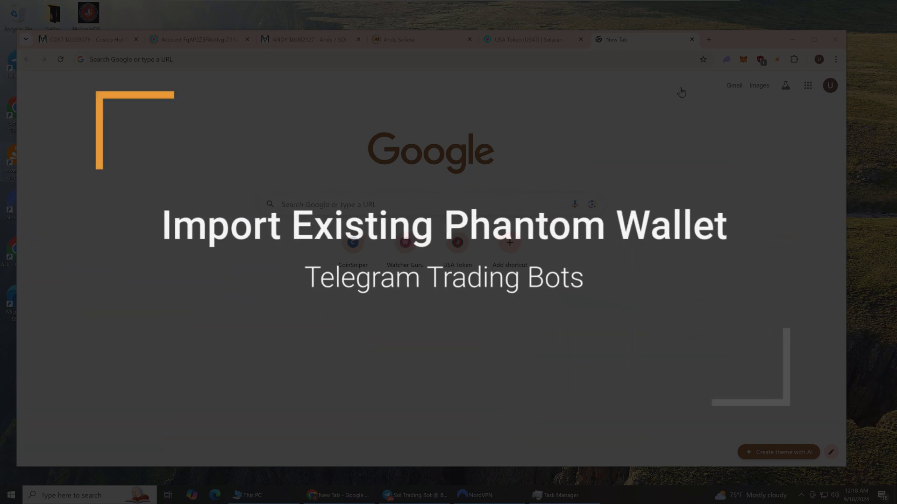
- Unlock the Phantom extension with the wallet password, re-entering it after the first attempt fails
left_click(726, 60)
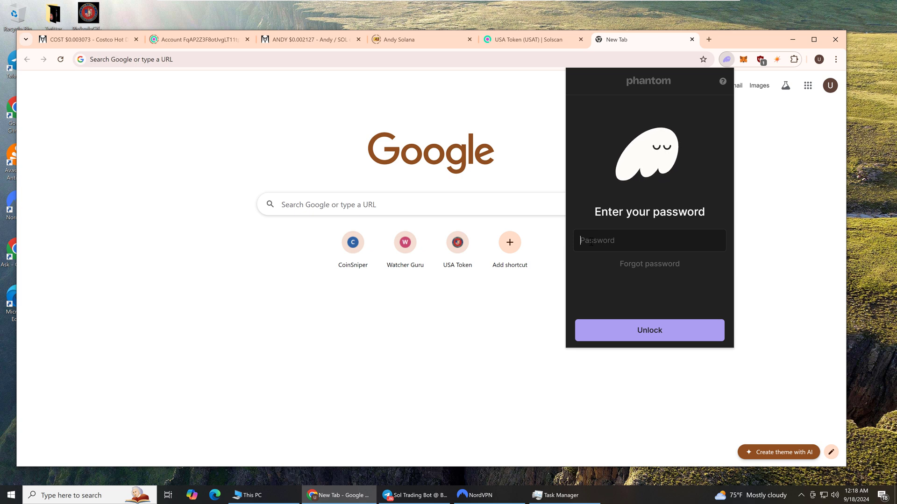
type("a")
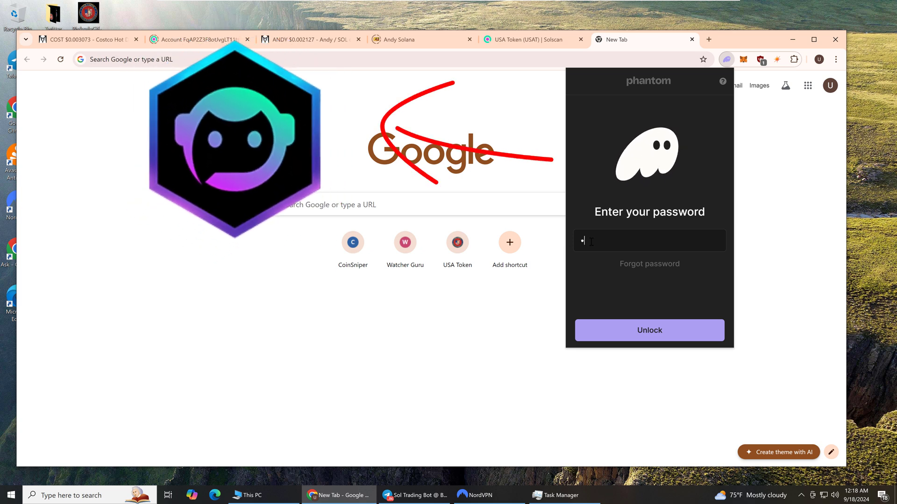
type("*******")
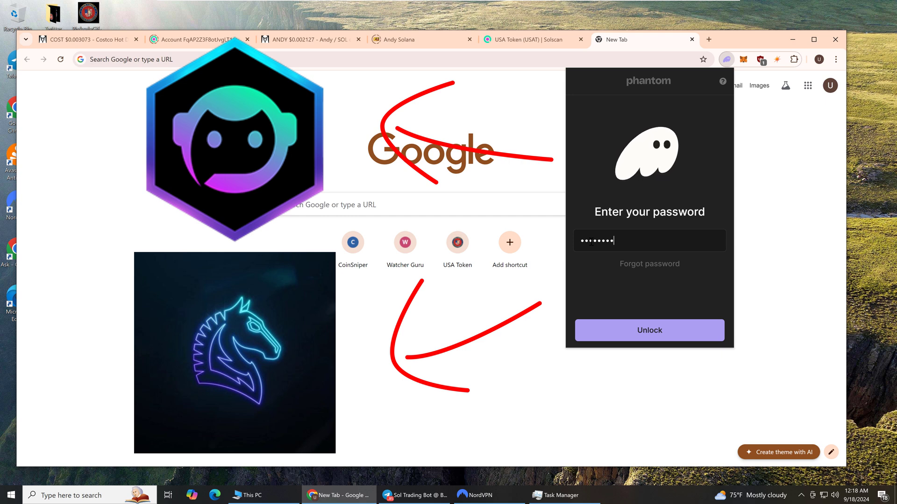
type("*")
left_click(636, 331)
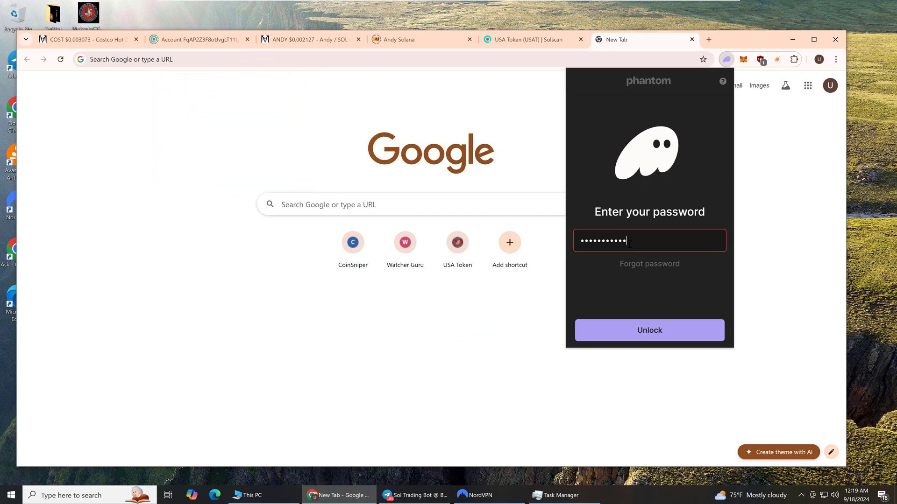
type("*******")
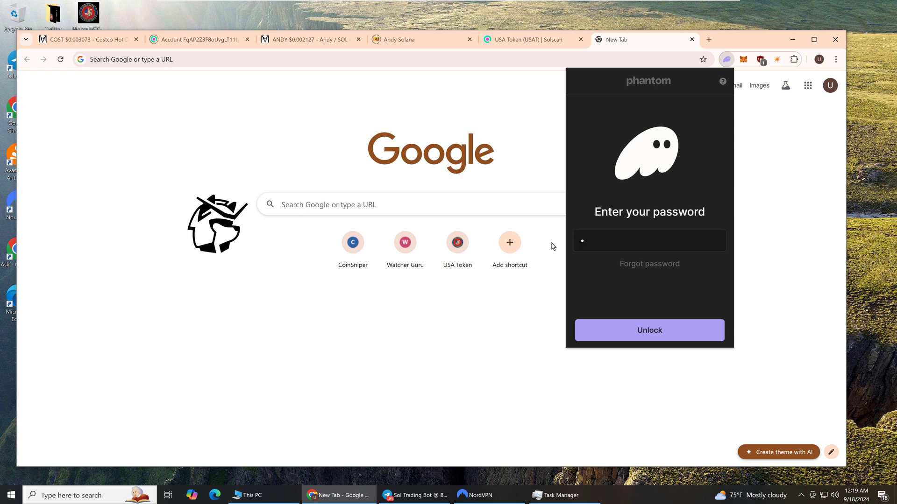
type("*")
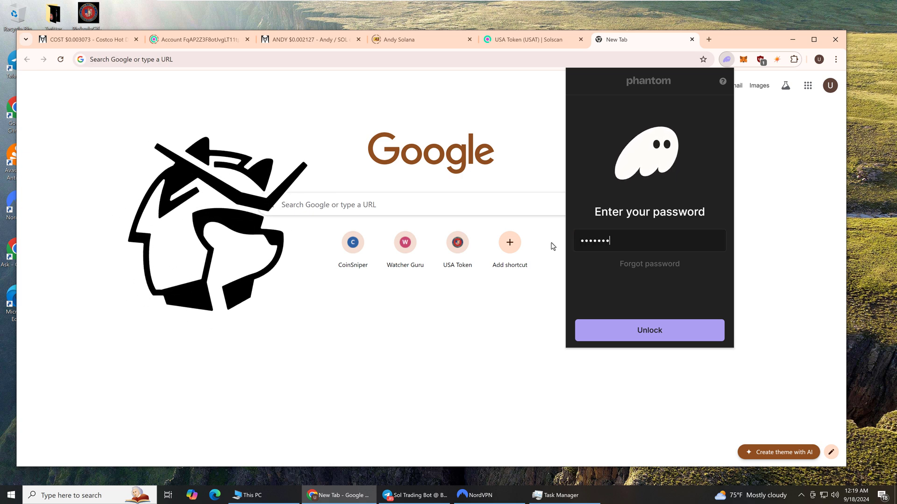
type("***")
left_click(620, 335)
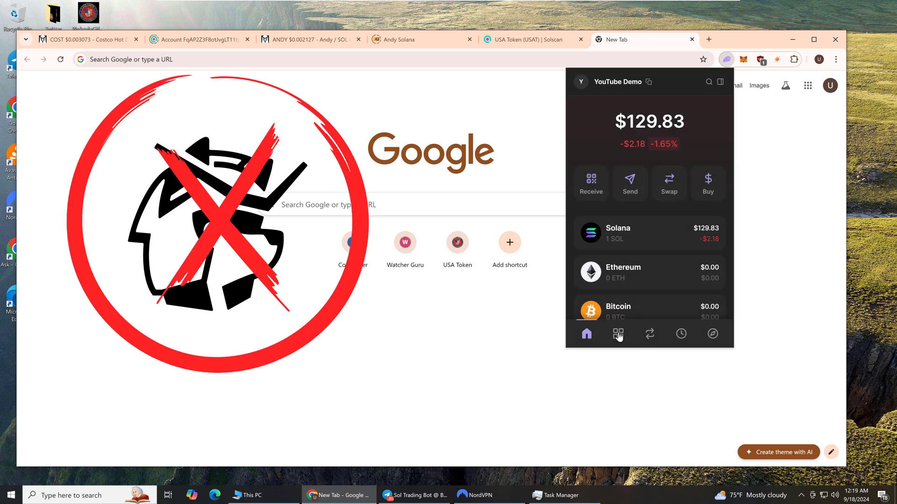
left_click(582, 82)
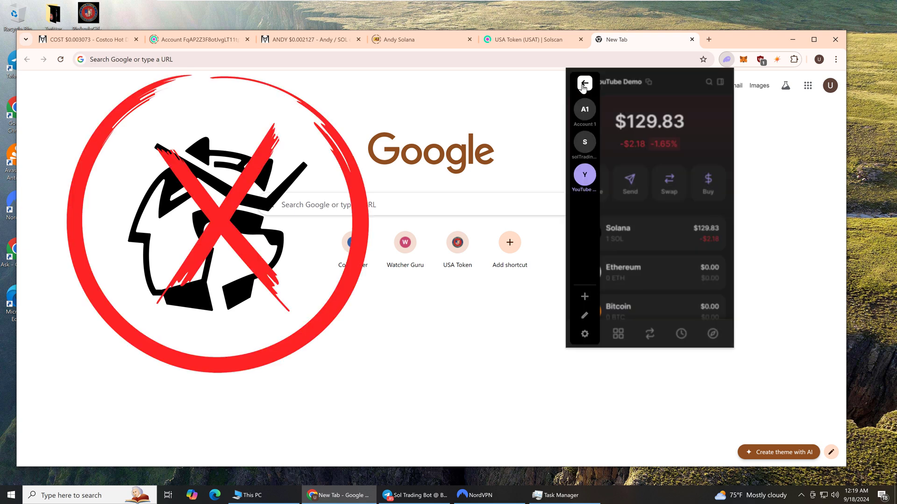
left_click(584, 296)
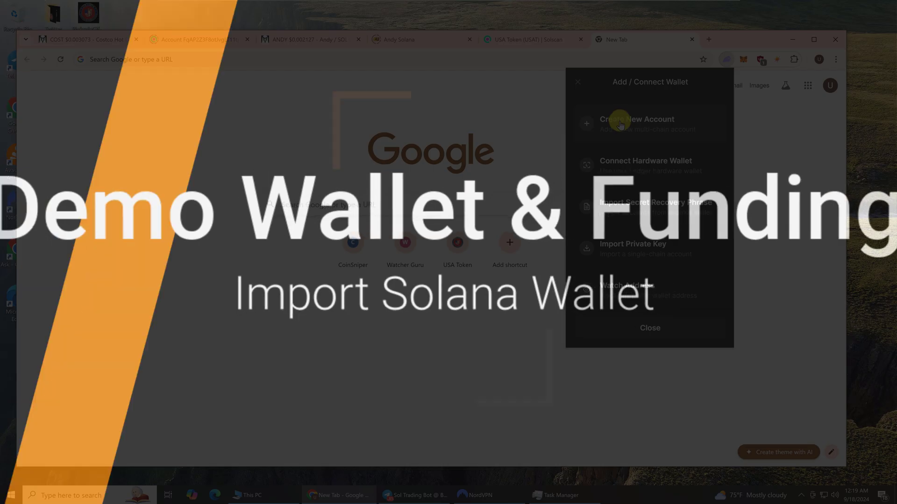
- Replace the default name 'Account 4' with 'YouTube Demo' and create the new Phantom account
triple_click(636, 178)
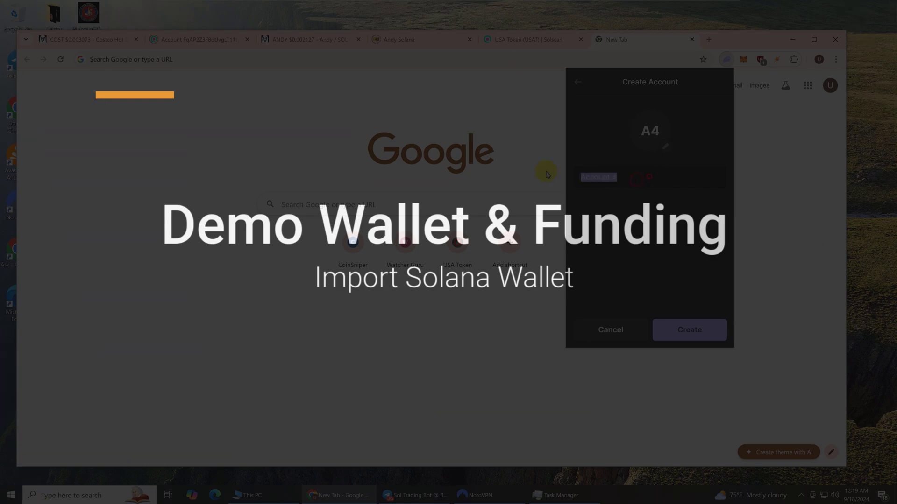
type("Yo")
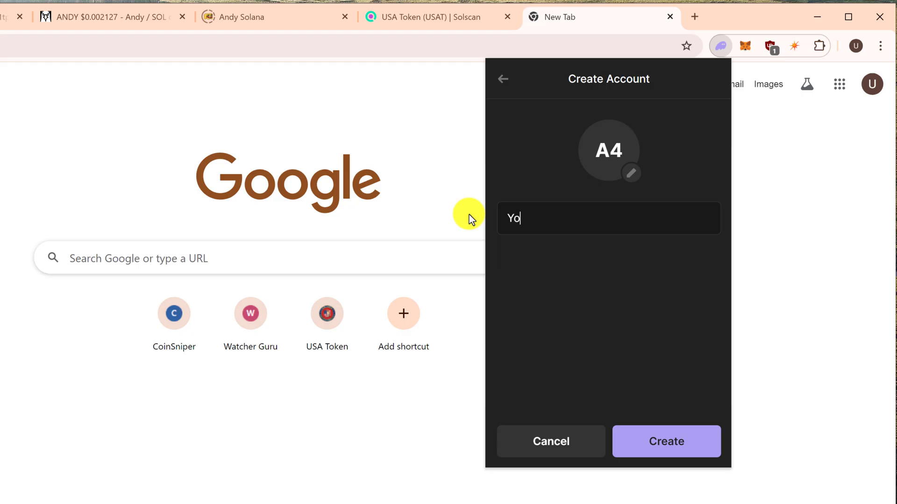
type("utube Demo")
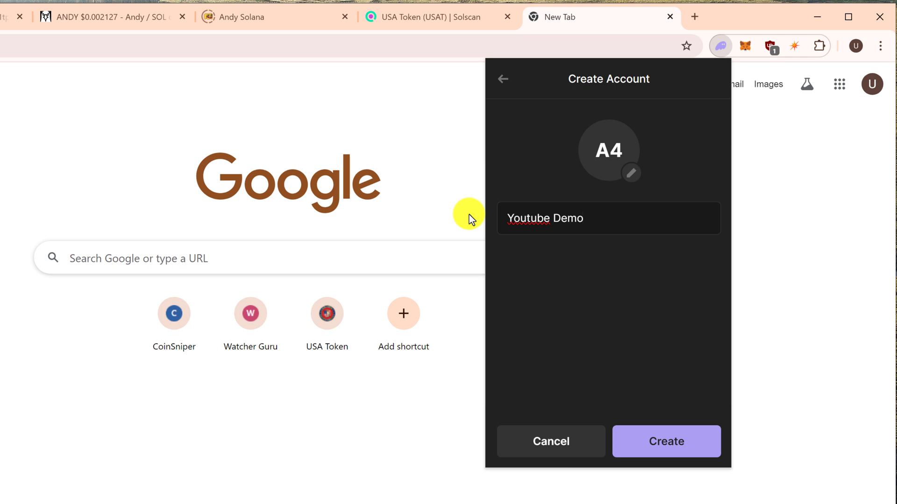
left_click(530, 216)
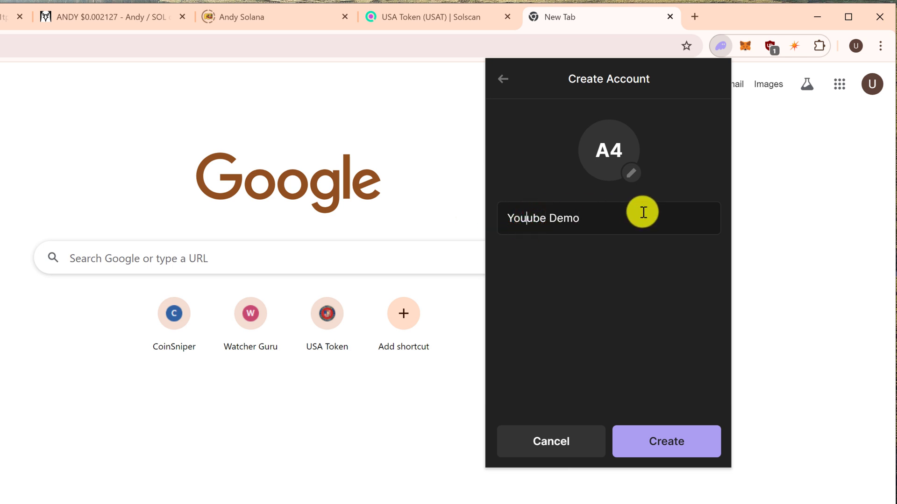
type("T")
left_click(633, 448)
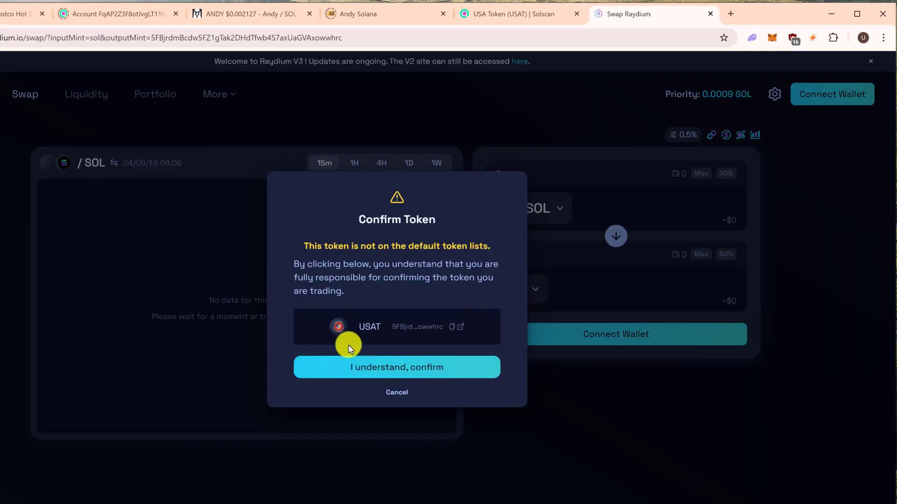
- Accept the unlisted USAT token warning and enter 200000000 USAT as the swap's receive amount
left_click(399, 367)
type("200000000")
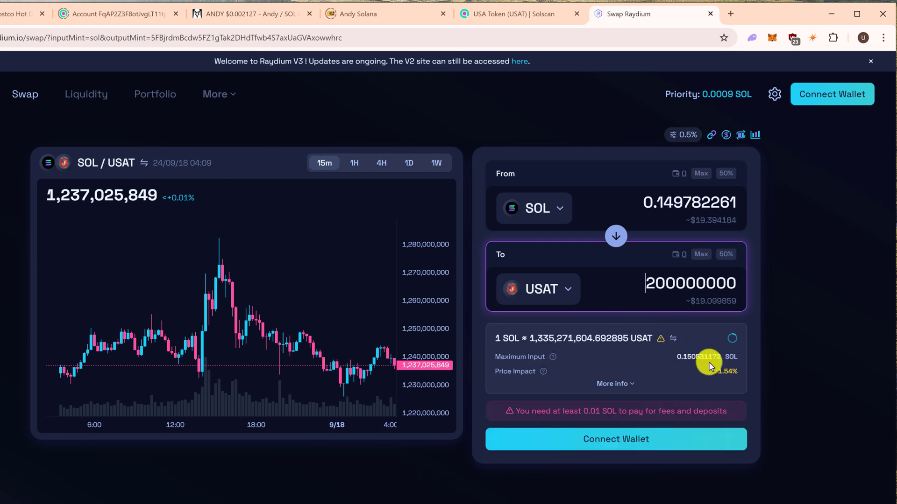
- Connect the YouTube Demo Phantom wallet to Raydium and submit the SOL-to-USAT swap
left_click(820, 89)
left_click(290, 229)
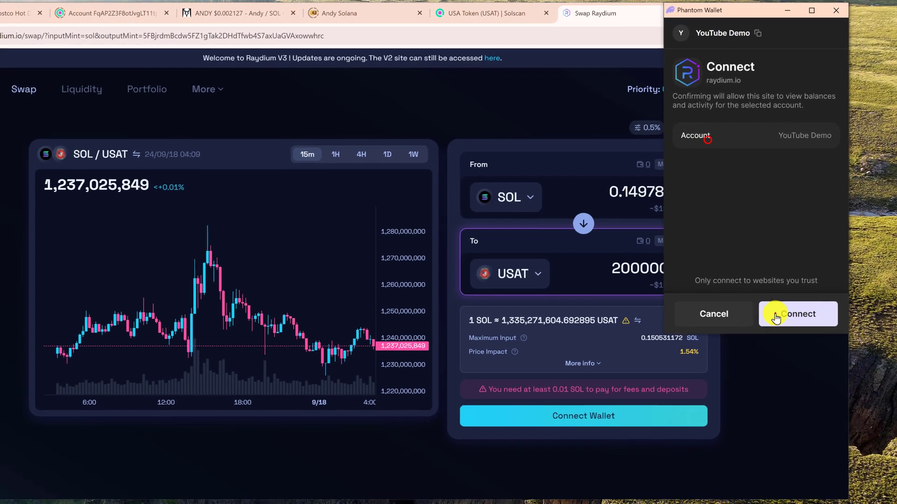
left_click(776, 316)
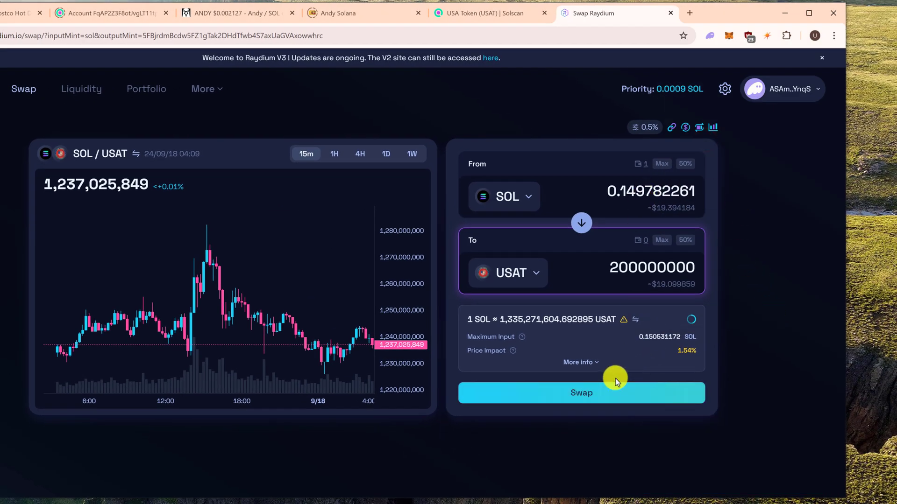
left_click(606, 392)
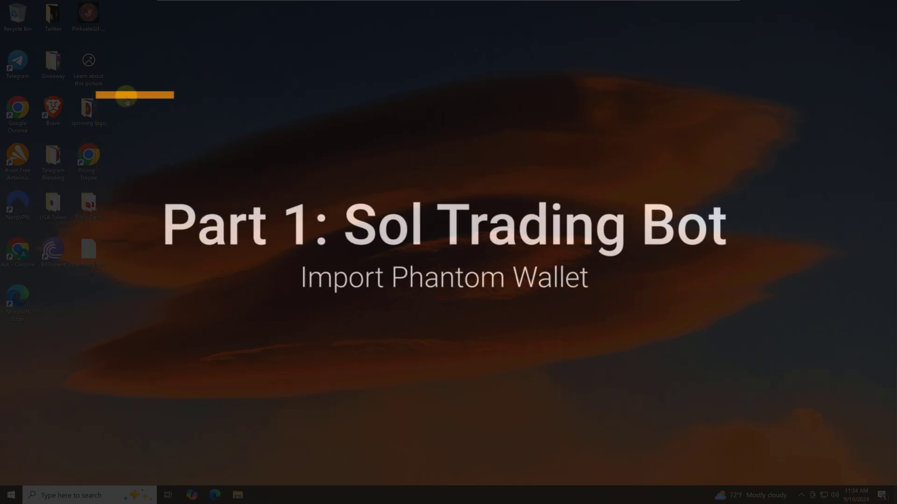
- Launch Telegram, find the Sol Trading Bot - New chat by searching 'sol', and start it
left_click(27, 69)
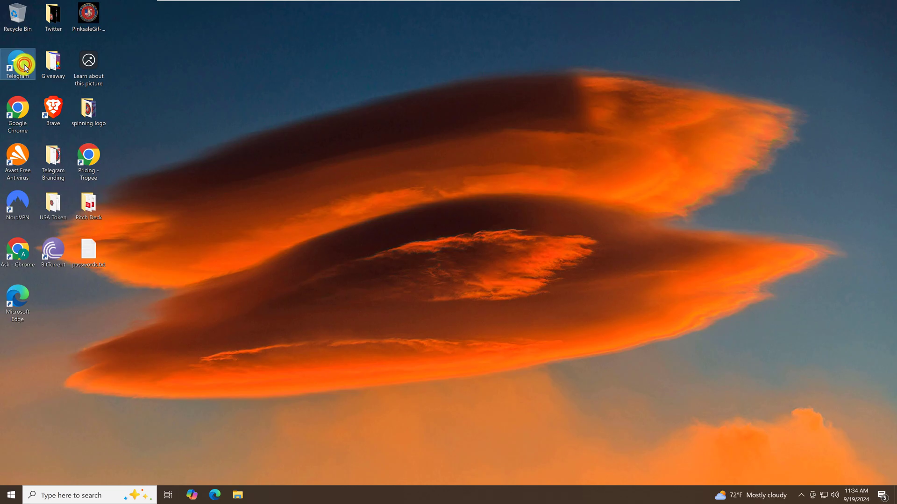
double_click(26, 68)
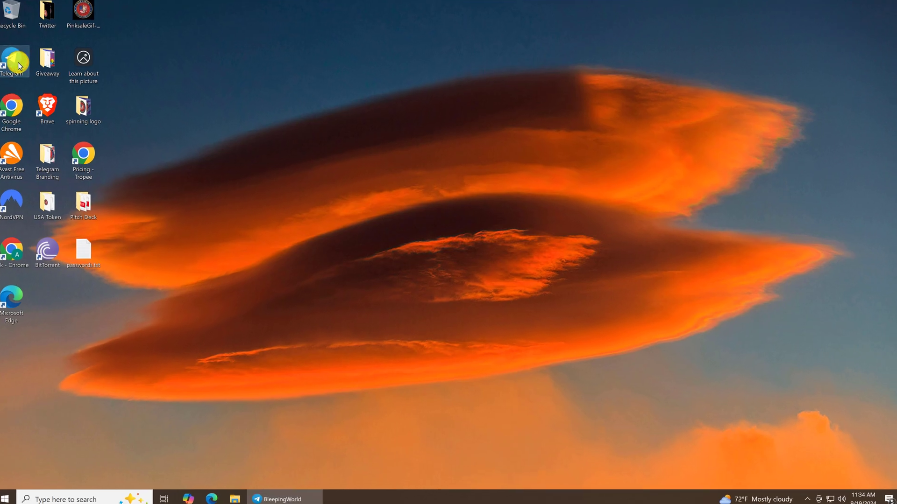
left_click(152, 41)
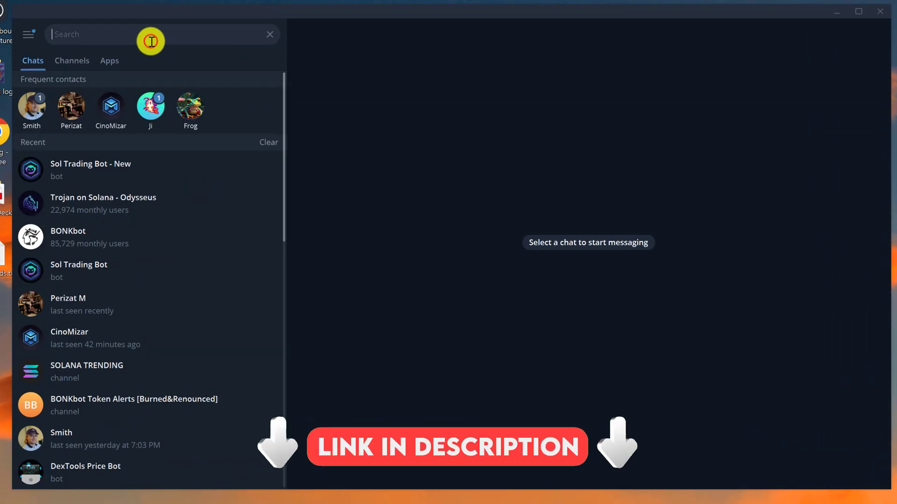
type("sol")
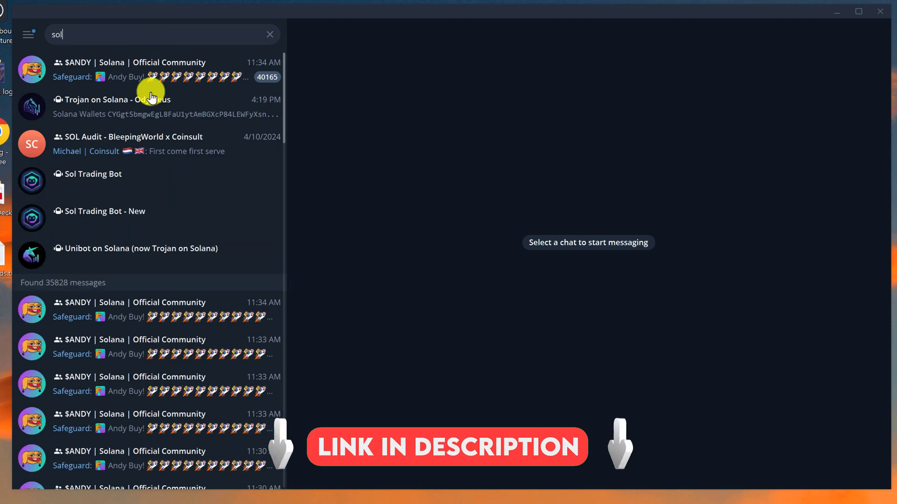
left_click(132, 208)
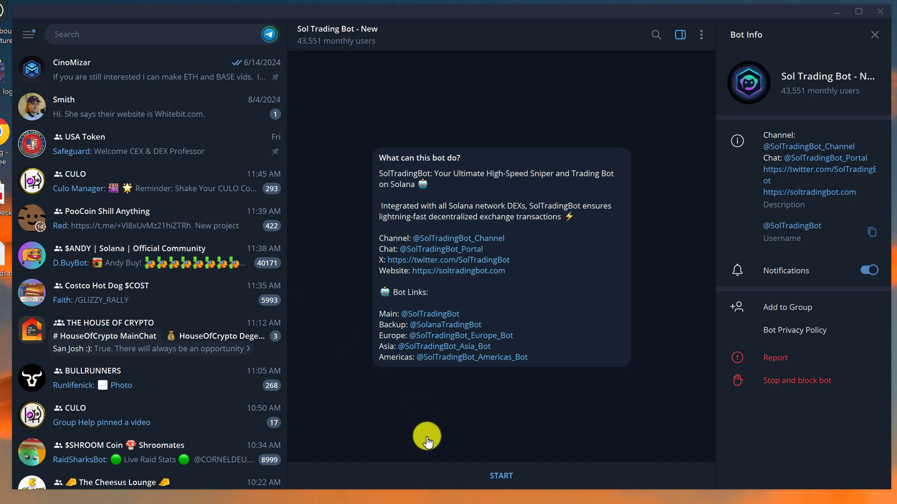
left_click(494, 476)
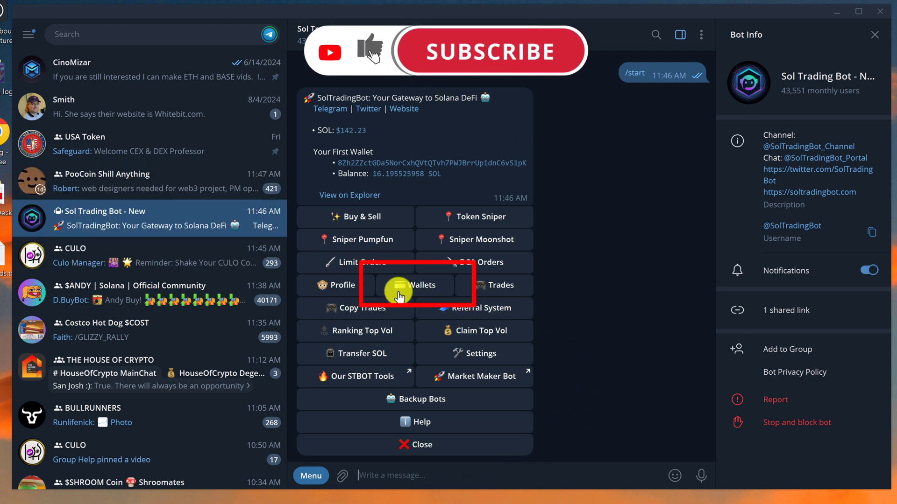
- Choose Wallets then Connect Wallet so the bot requests a private key, then return to Chrome
left_click(438, 287)
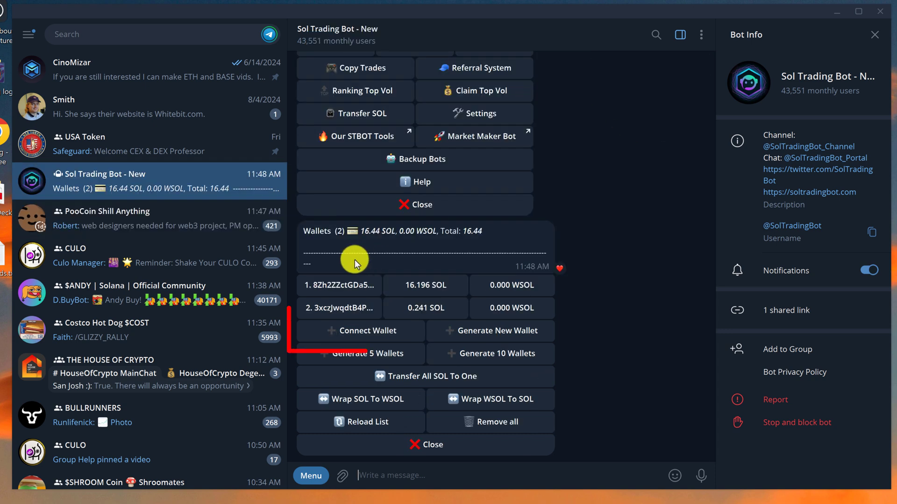
left_click(400, 333)
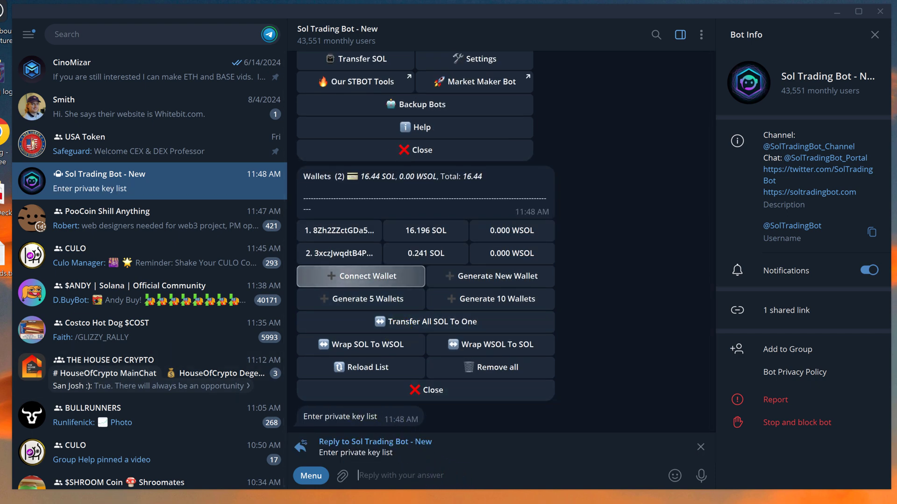
left_click(449, 490)
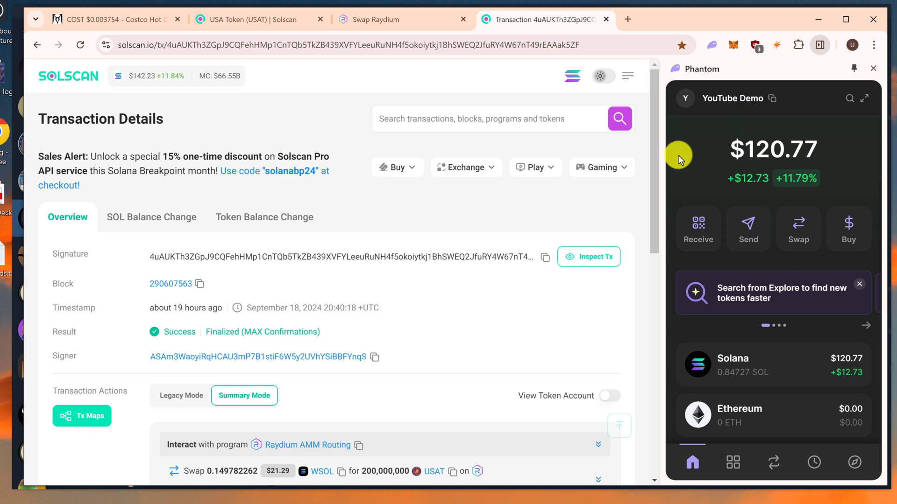
- Open Edit Account for the YouTube Demo account via Phantom's Manage Accounts list
left_click(685, 101)
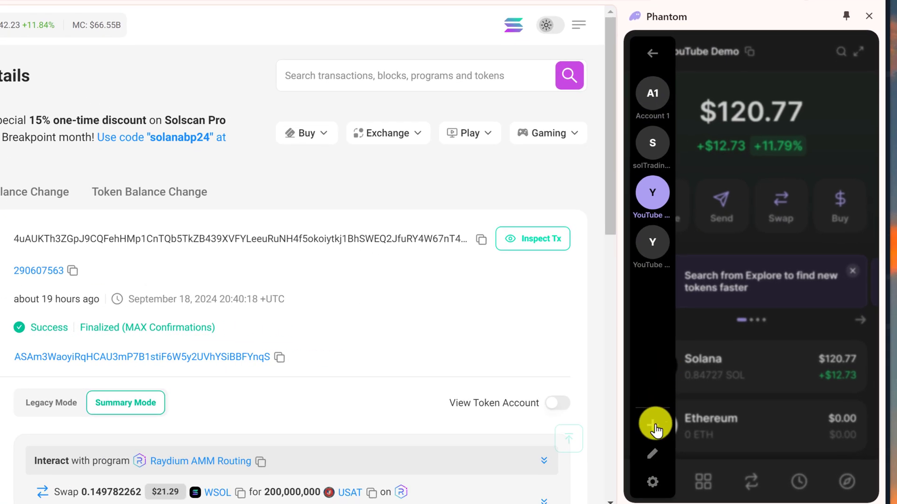
left_click(653, 453)
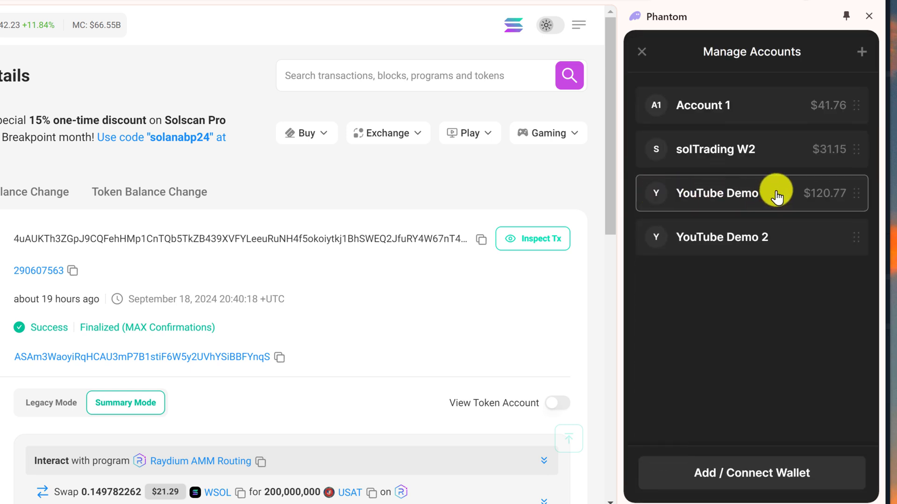
left_click(678, 192)
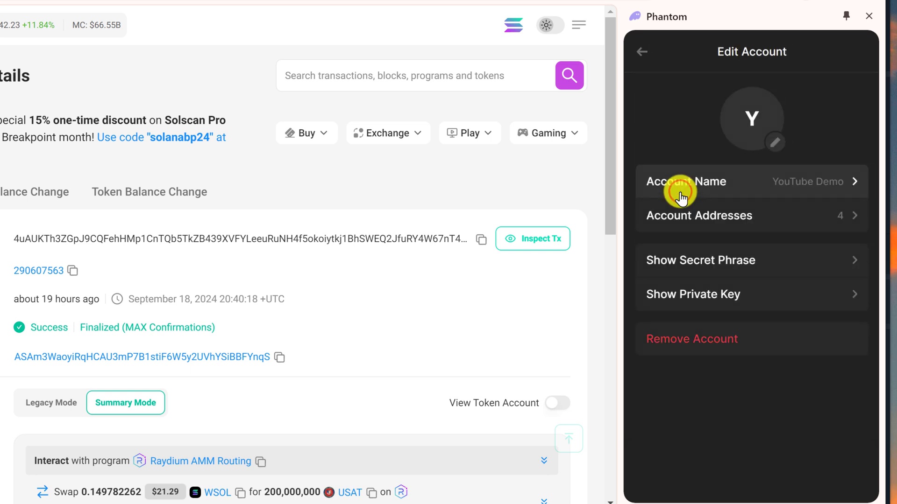
- Reveal the YouTube Demo account's Solana private key with the wallet password and copy it
left_click(820, 295)
type("•")
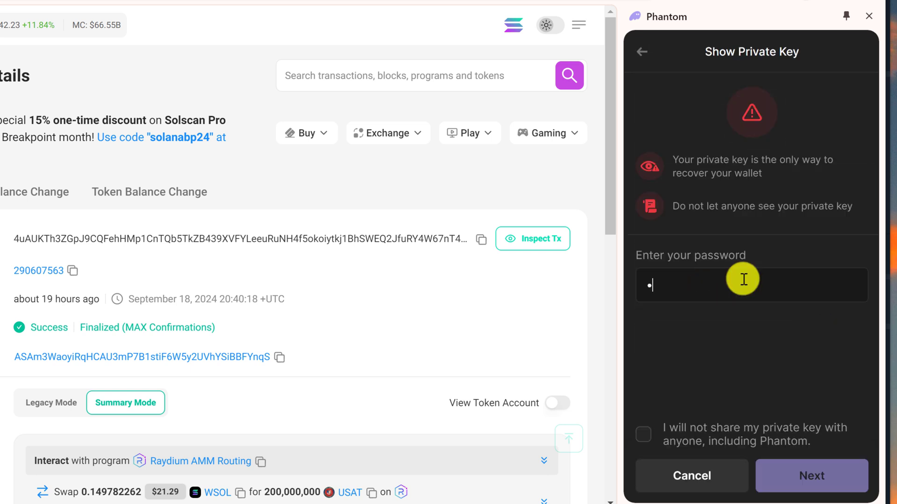
type("••••••••••")
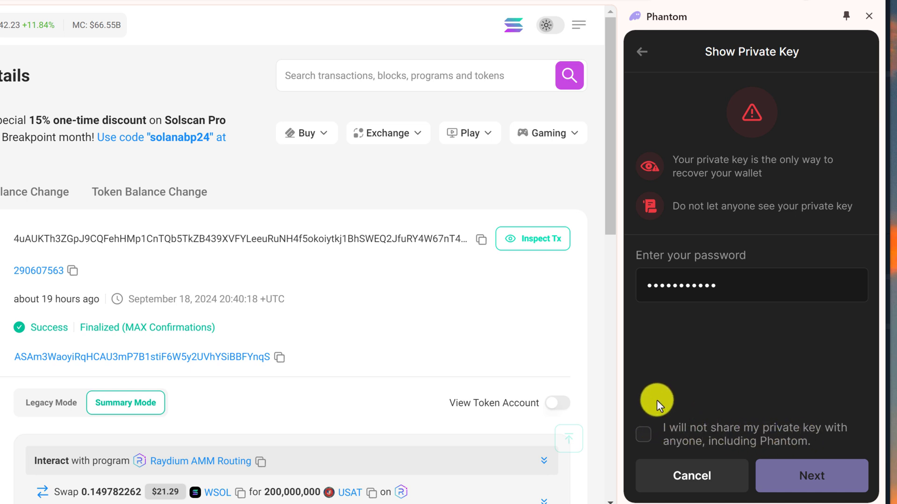
left_click(644, 433)
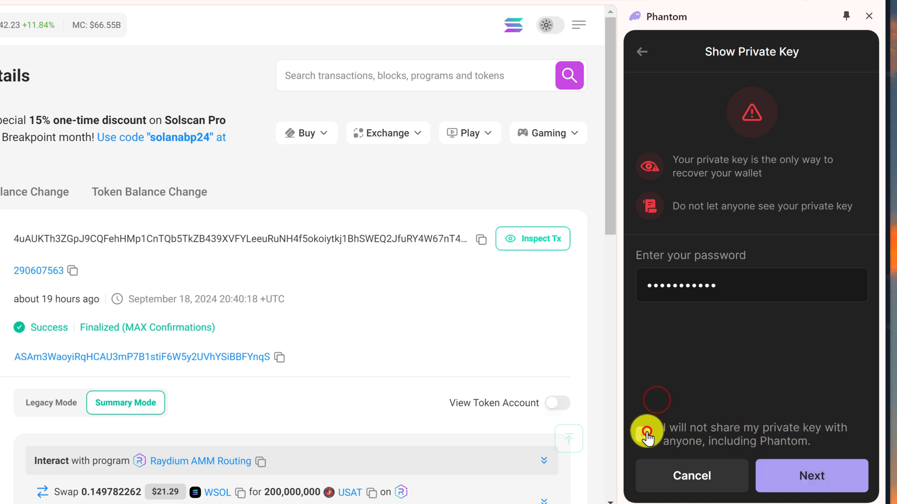
left_click(821, 481)
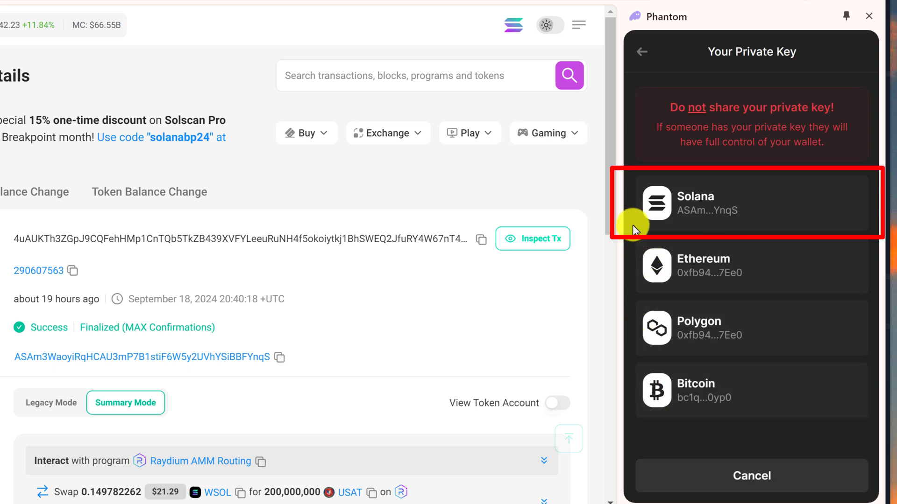
left_click(746, 205)
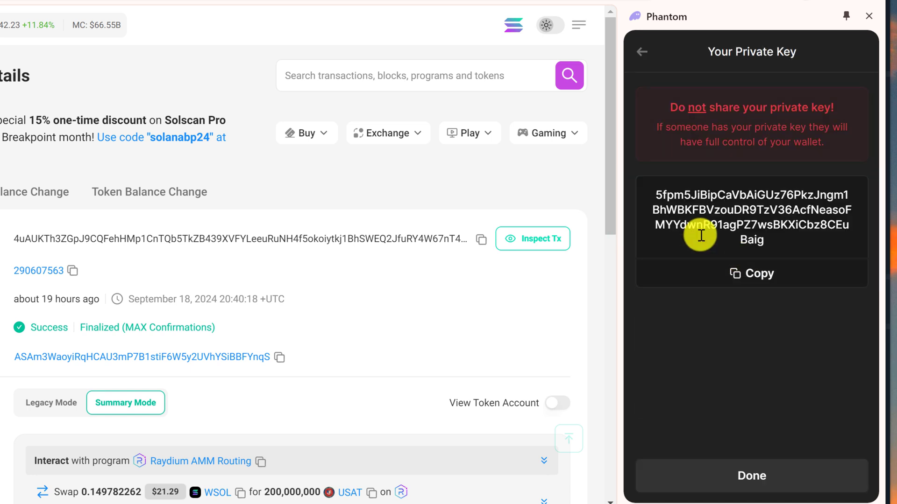
left_click(776, 275)
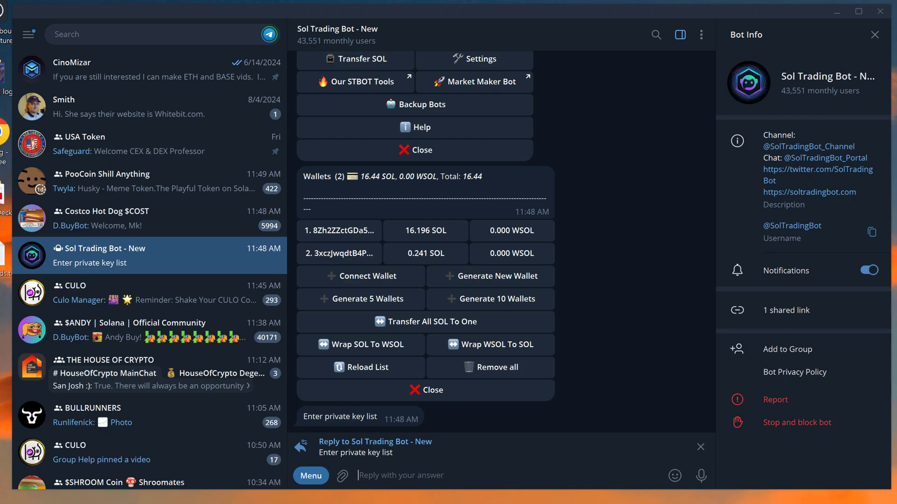
- Paste the copied Solana private key into the bot chat and send it
key("ctrl+v")
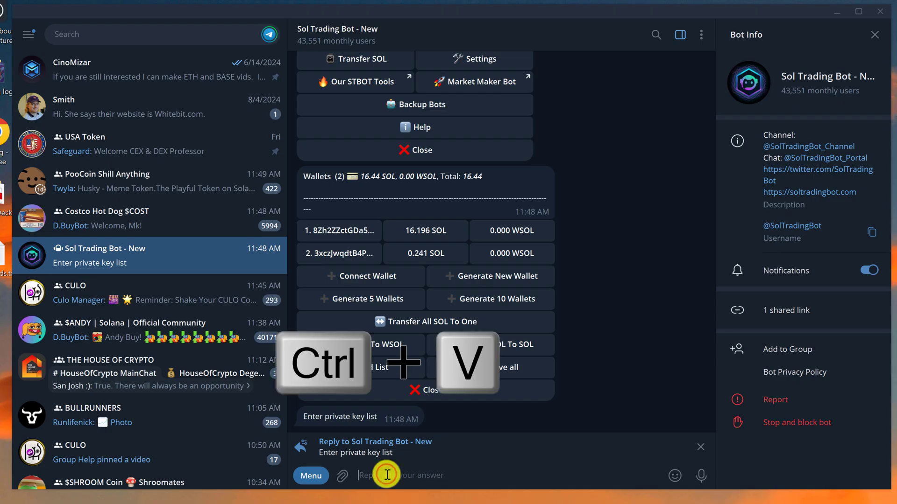
key("ctrl+v")
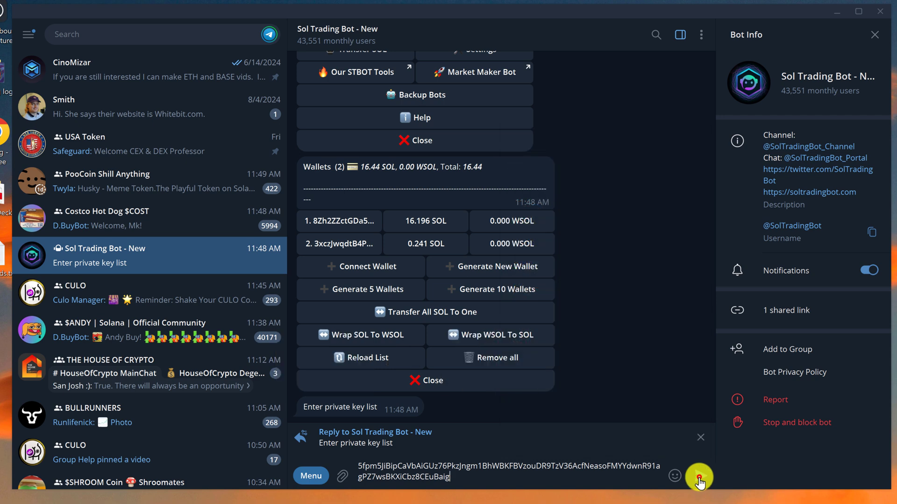
left_click(699, 479)
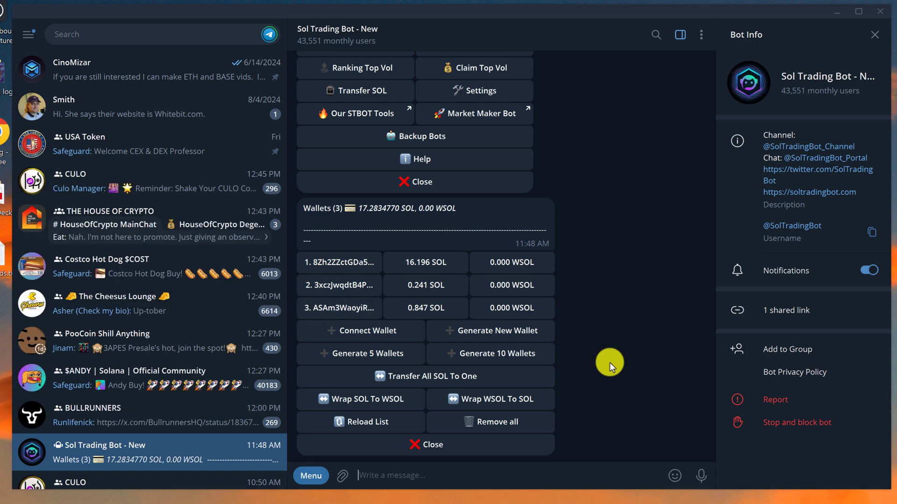
- Open the bot's Profile and make Wallet 3 the active wallet
scroll(609, 361, "up", 5)
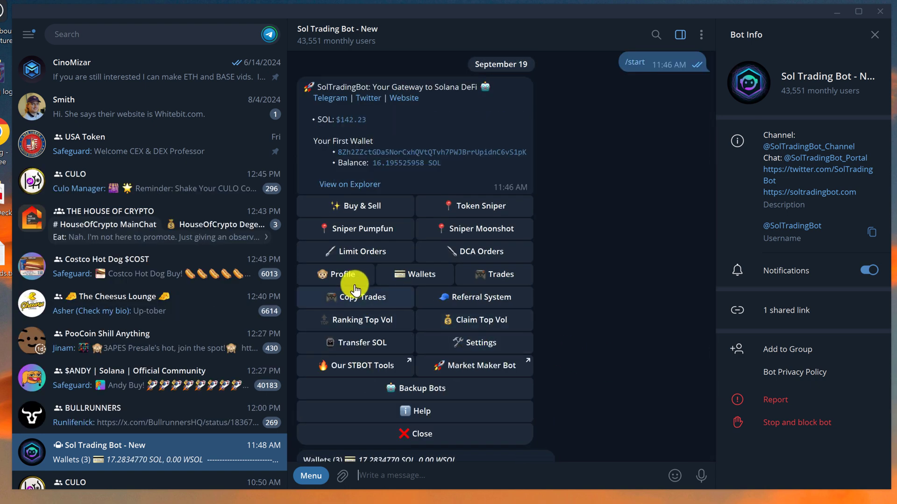
left_click(355, 277)
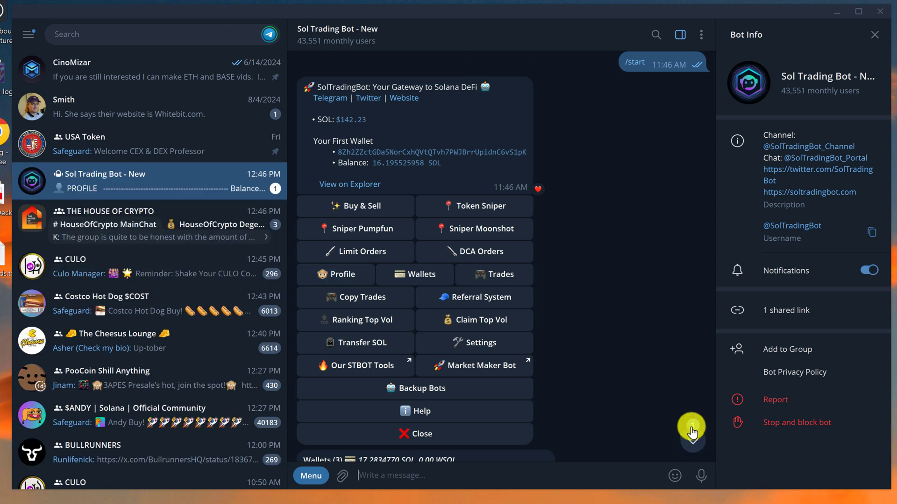
left_click(694, 435)
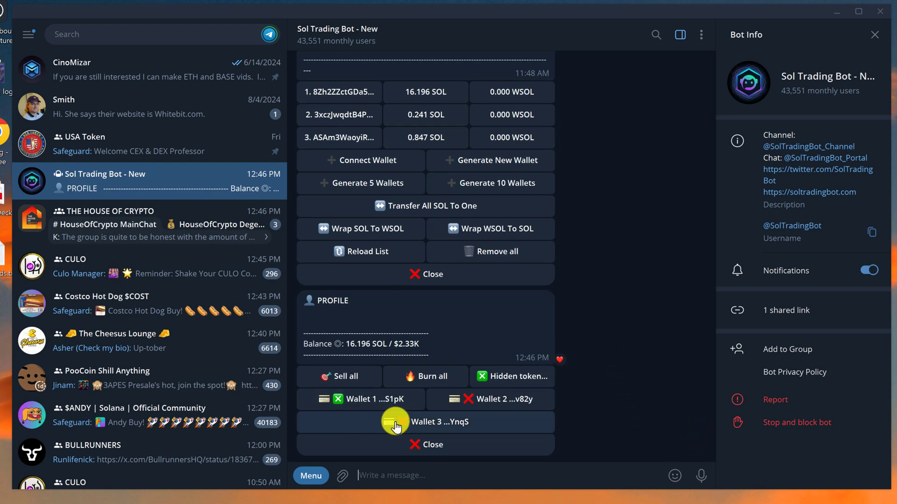
left_click(434, 422)
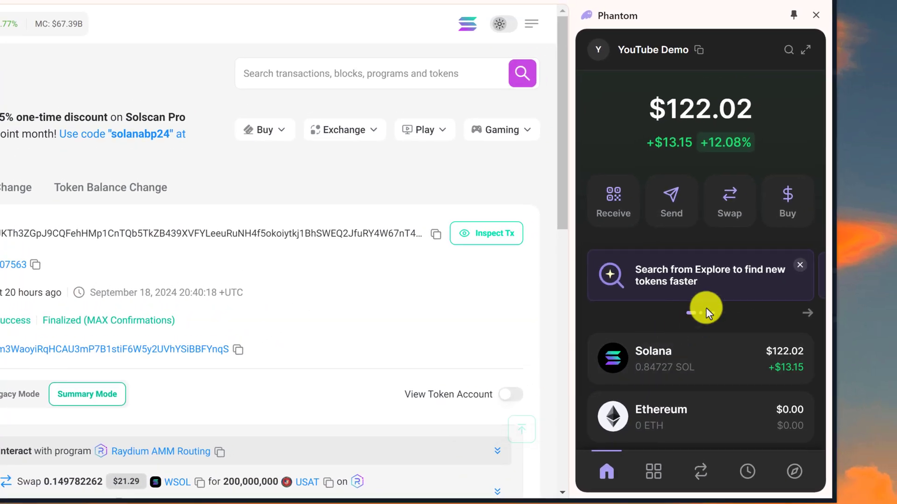
- Confirm the YouTube Demo account holds 200M USA Token, then bring up the Trojan on Solana chat
scroll(704, 307, "down", 5)
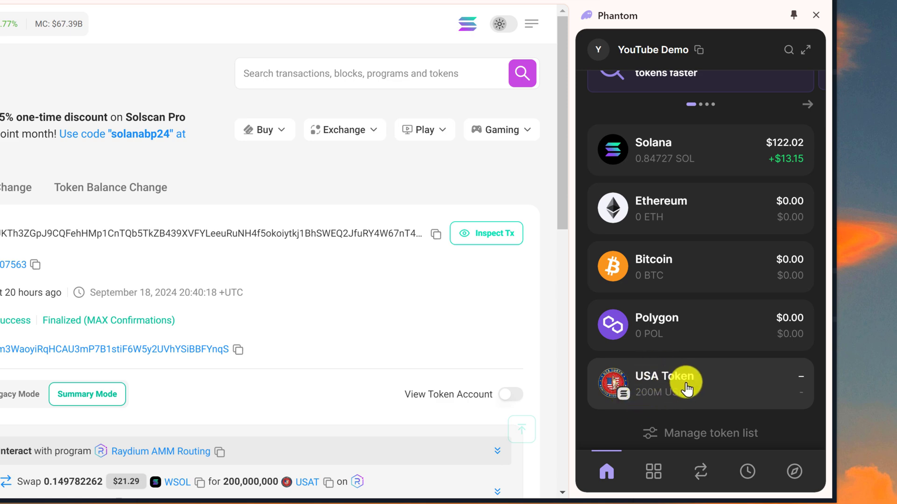
scroll(691, 355, "up", 3)
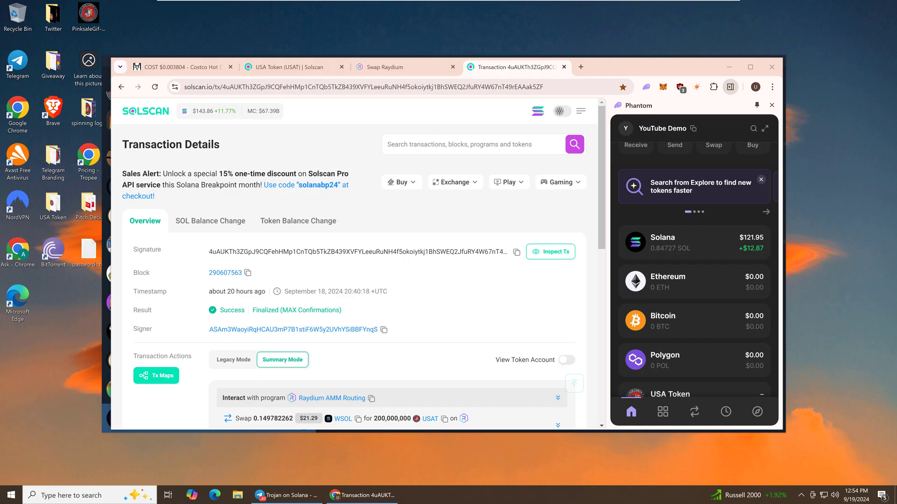
left_click(725, 66)
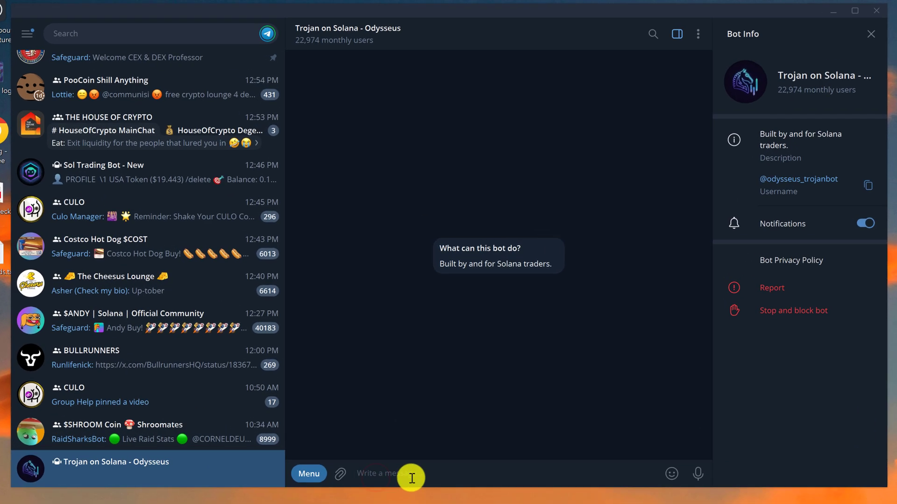
- Start the Trojan bot with /start and go through Settings and Wallets to Import Solana Wallet
type("/start")
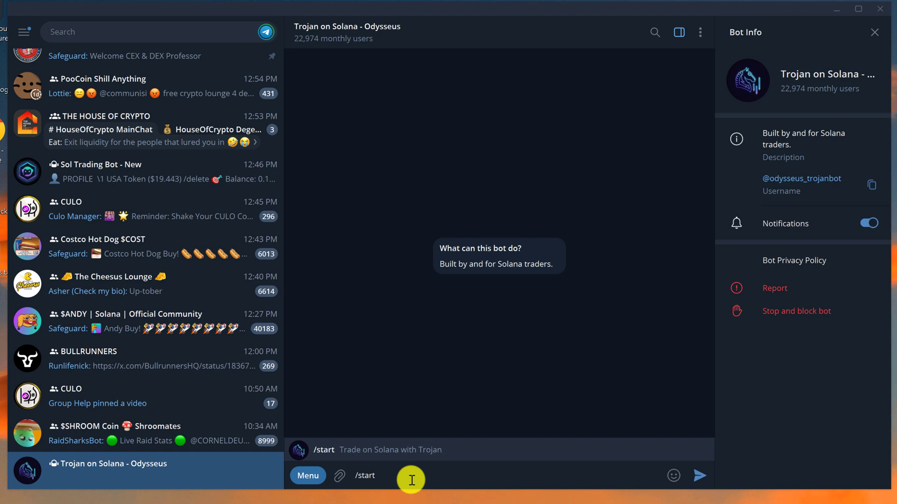
key("Return")
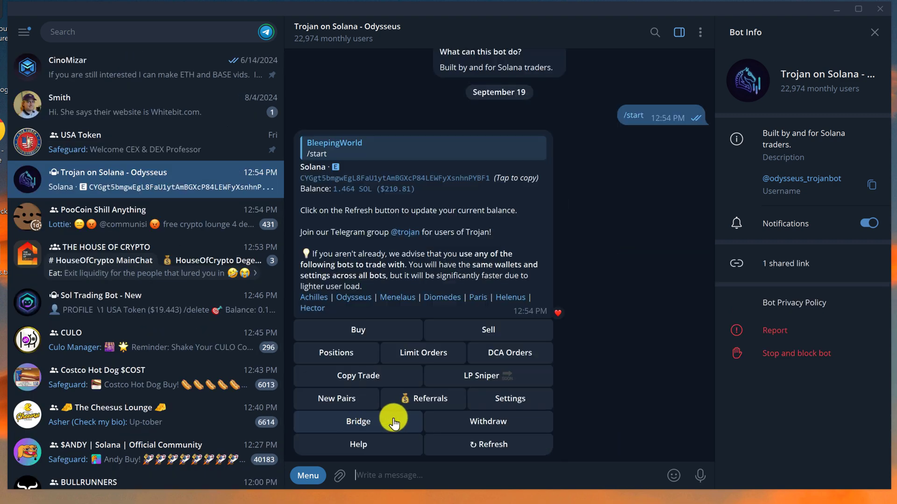
left_click(517, 401)
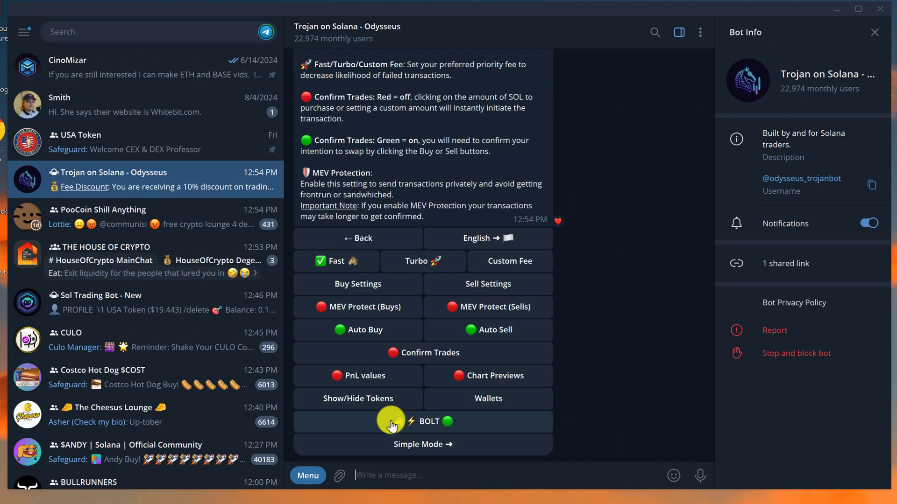
left_click(524, 400)
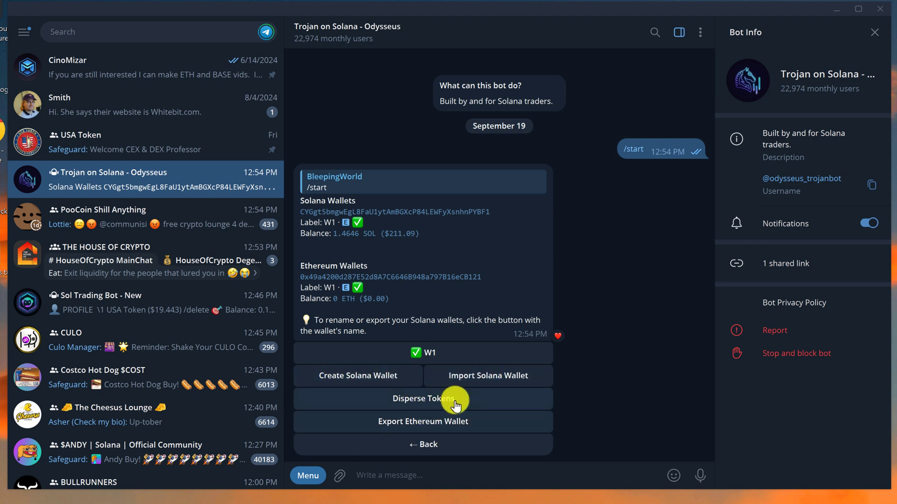
left_click(533, 376)
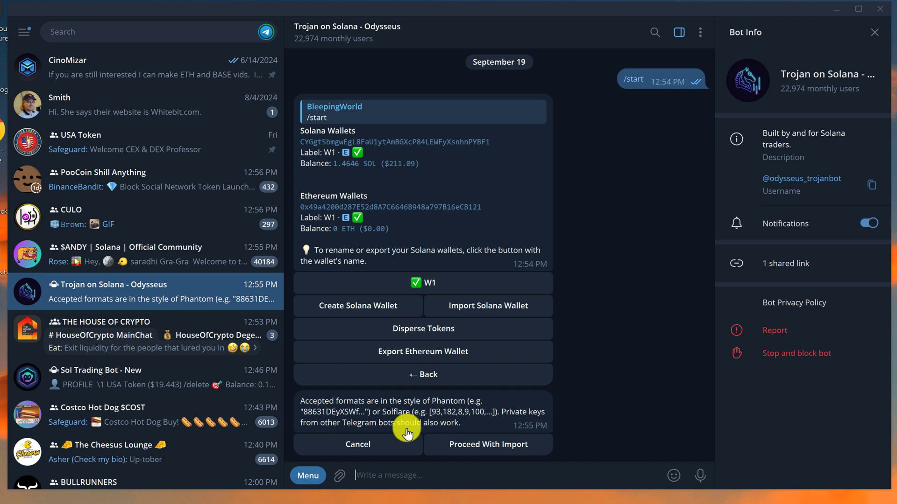
- In Phantom, choose Show Private Key for the YouTube Demo account and enter the wallet password
key("alt+Tab")
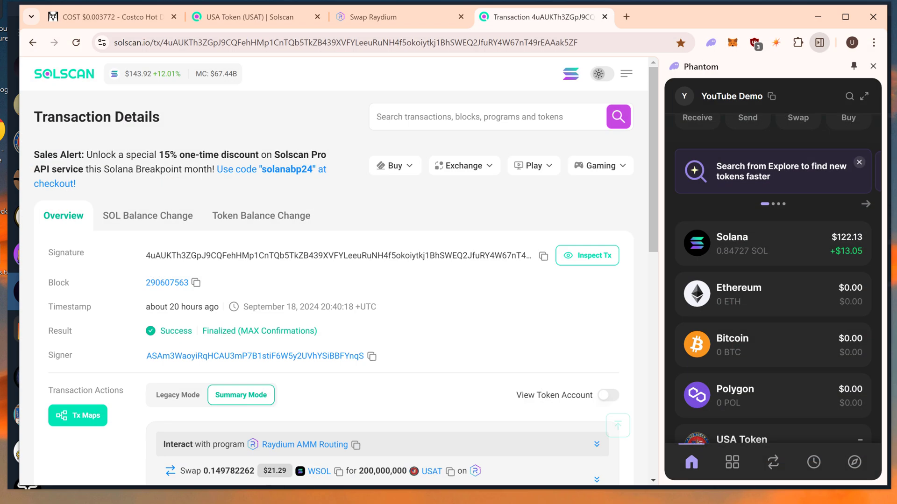
left_click(686, 97)
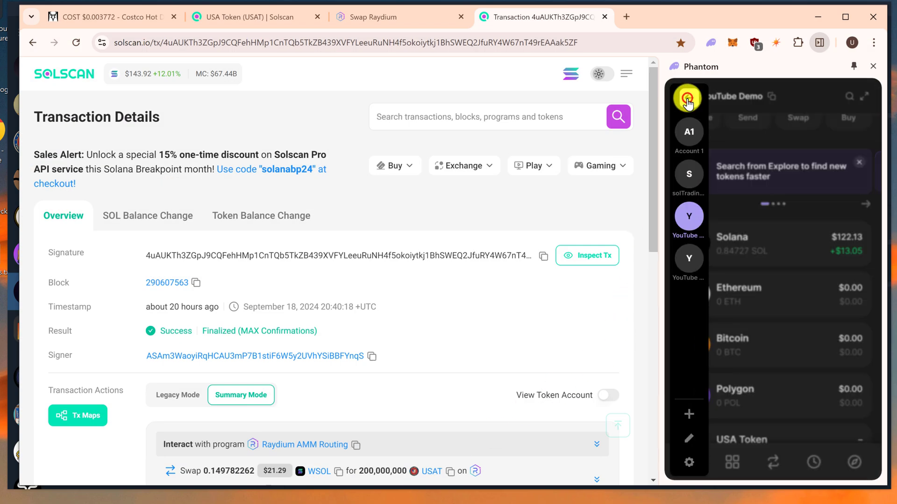
left_click(690, 439)
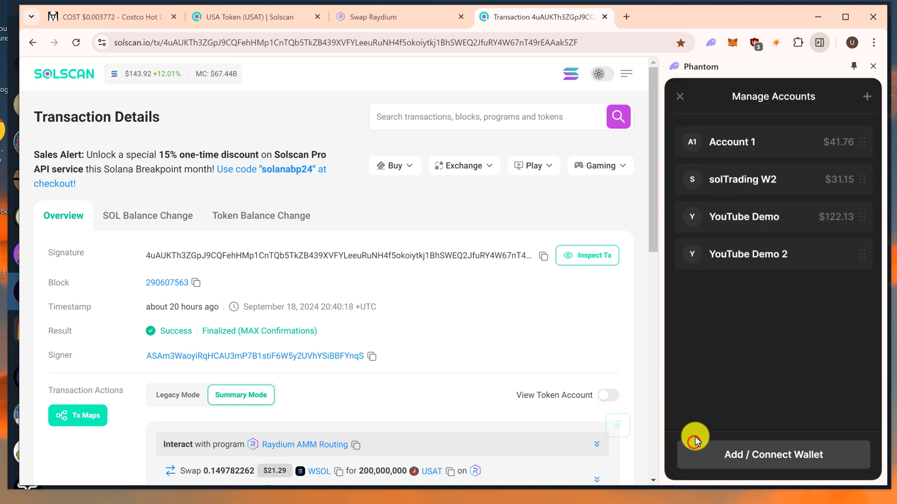
left_click(725, 213)
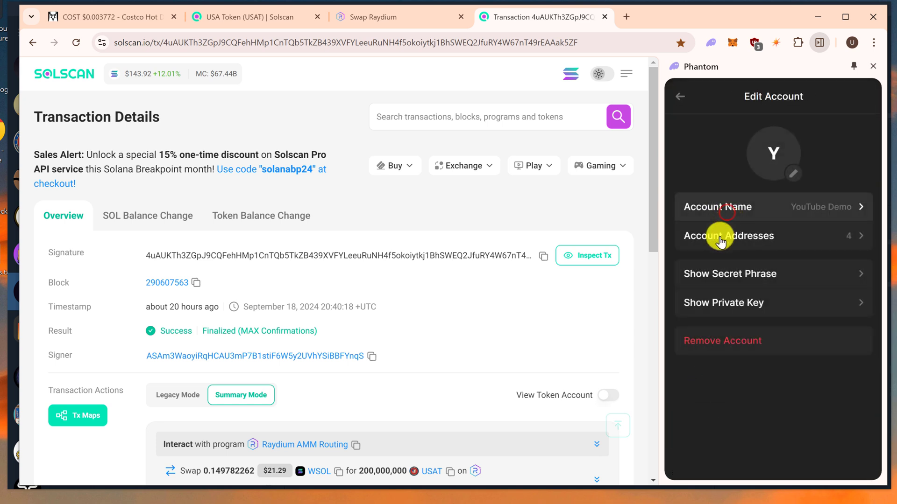
left_click(776, 307)
type("•••••••••••")
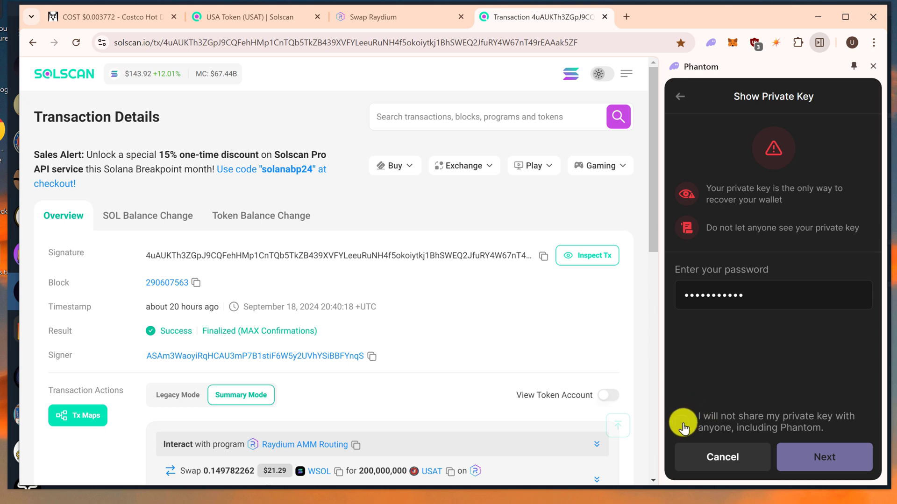
- Accept the warning, copy the Solana private key, and return to the Telegram chat
left_click(682, 423)
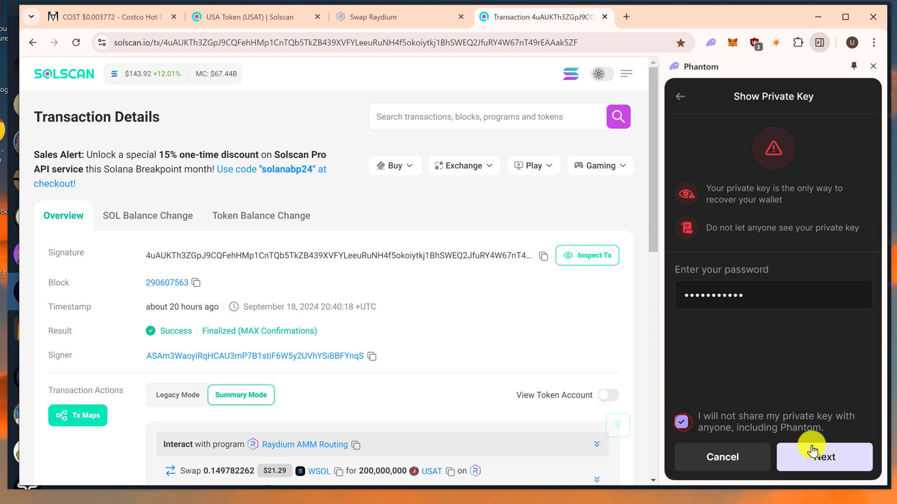
left_click(846, 457)
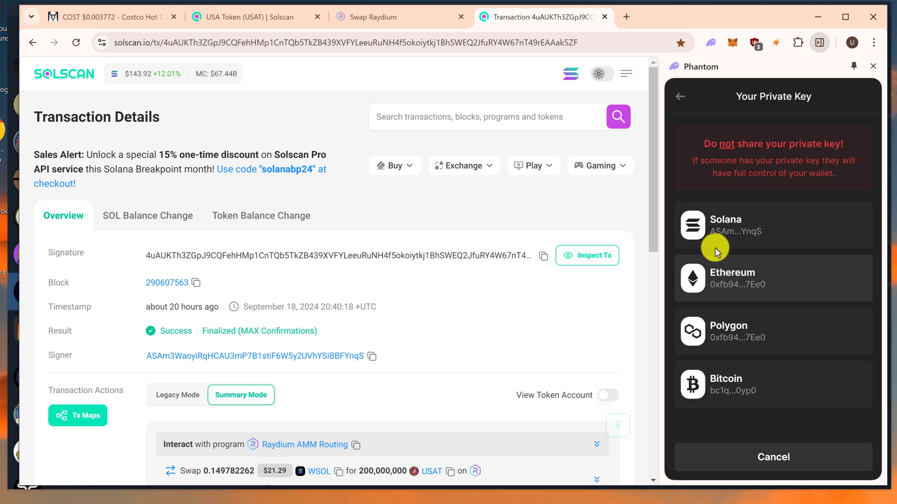
left_click(779, 231)
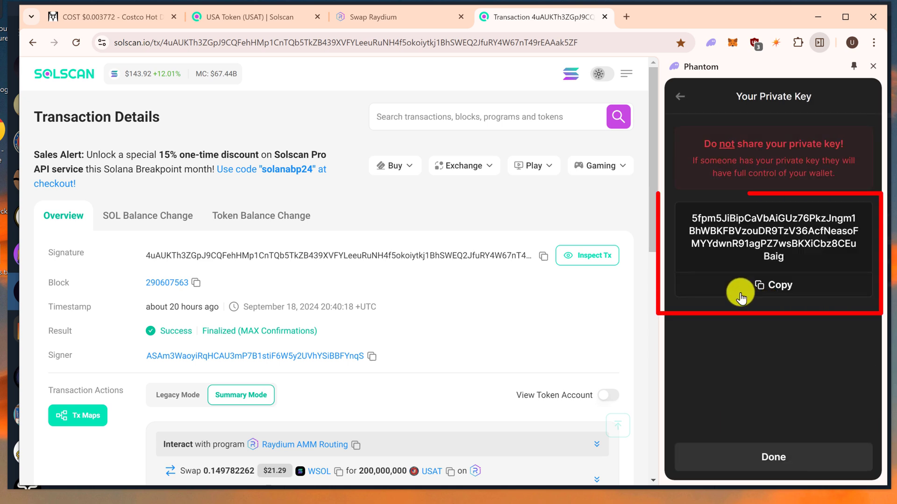
left_click(826, 286)
left_click(455, 500)
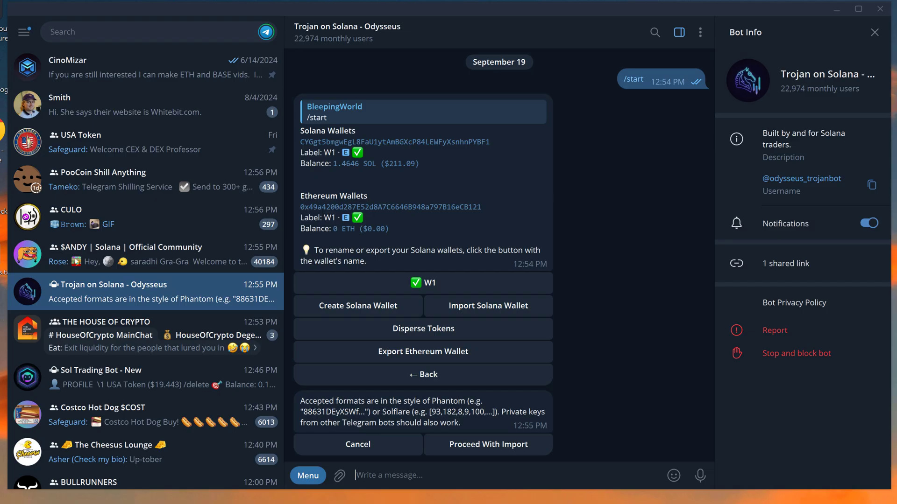
- Paste and send the copied Solana private key to the Trojan bot, then finalize the import
left_click(469, 449)
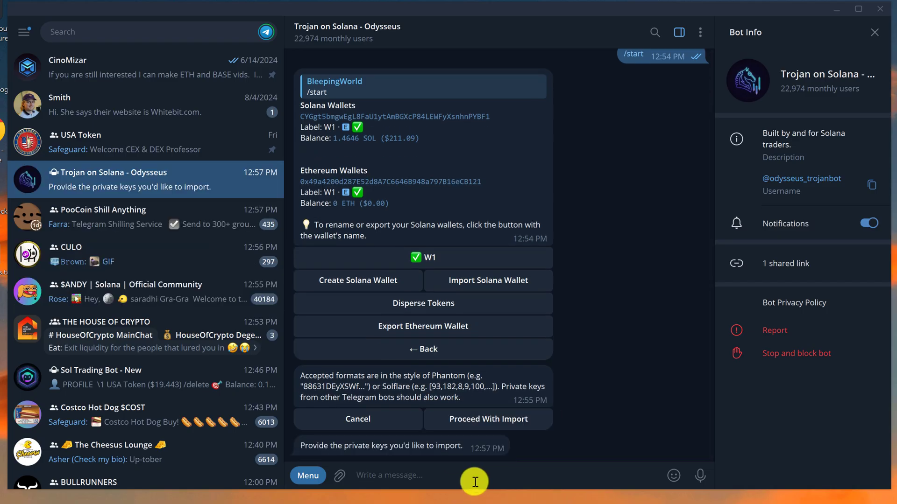
left_click(406, 469)
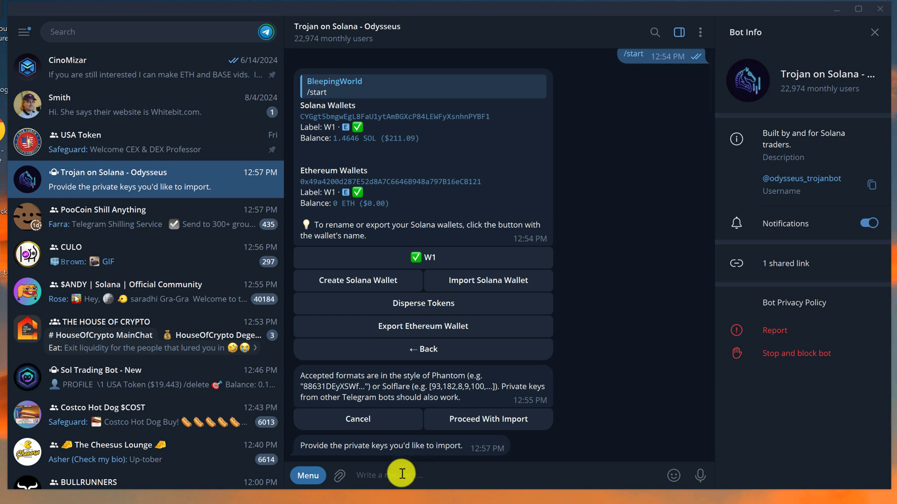
key("ctrl+v")
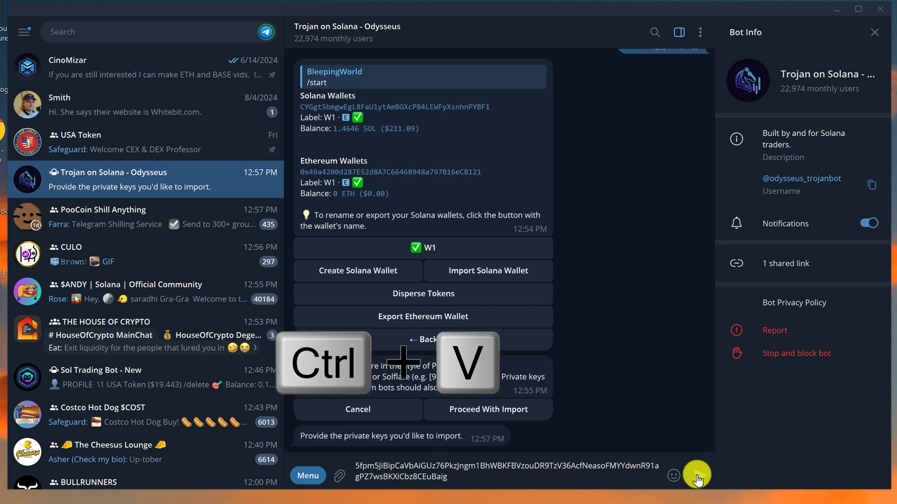
left_click(697, 477)
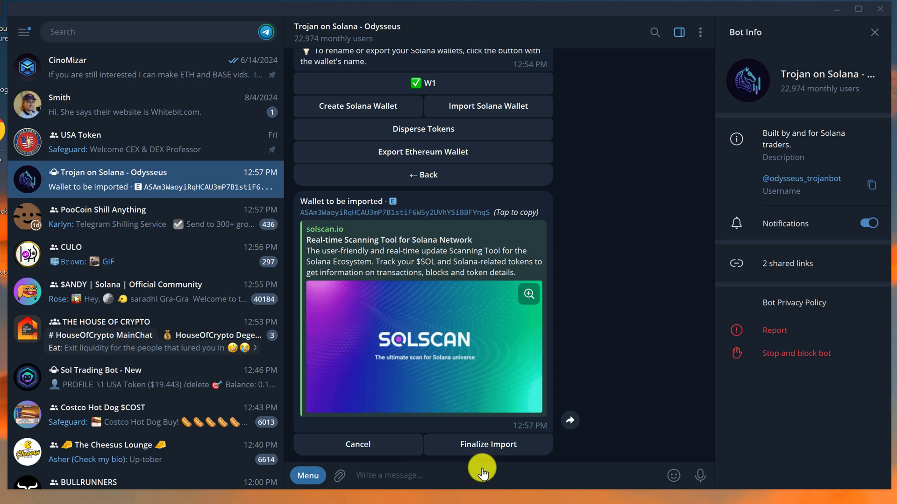
left_click(488, 444)
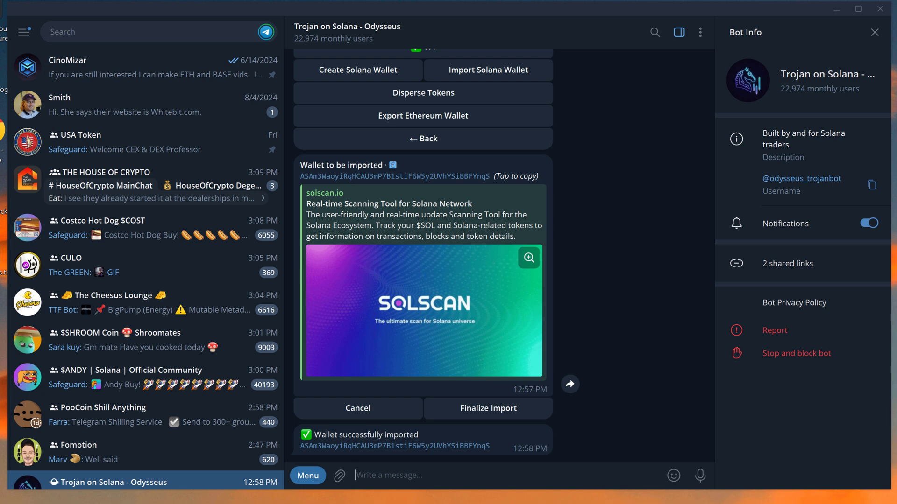
left_click(369, 473)
type("/")
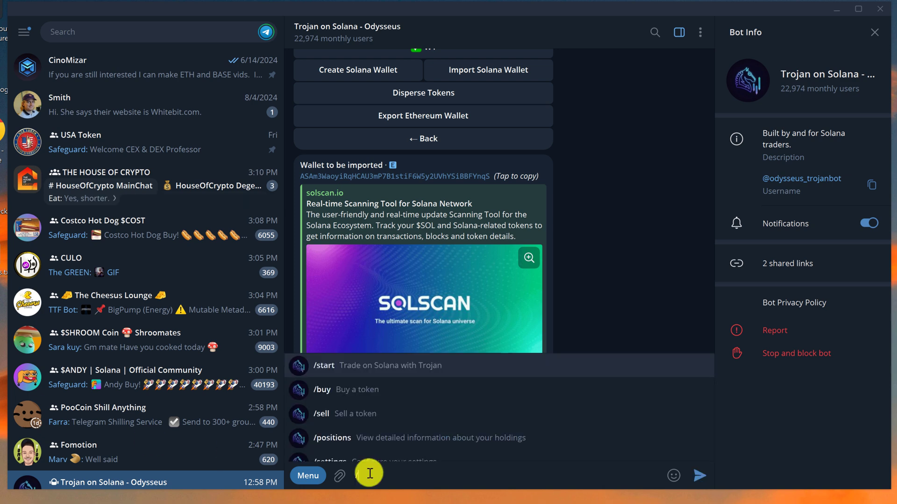
type("start")
- Send /start and check under Settings > Wallets that the imported wallet is active as W2
key("Return")
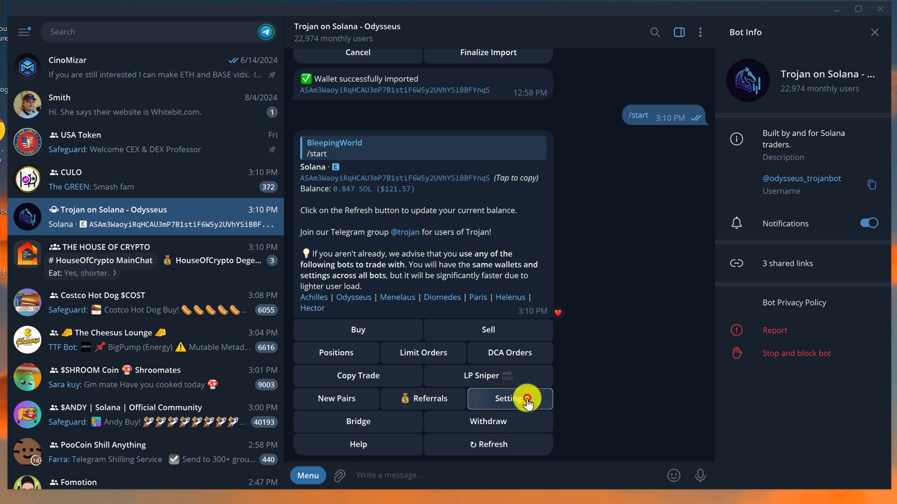
left_click(527, 400)
left_click(527, 402)
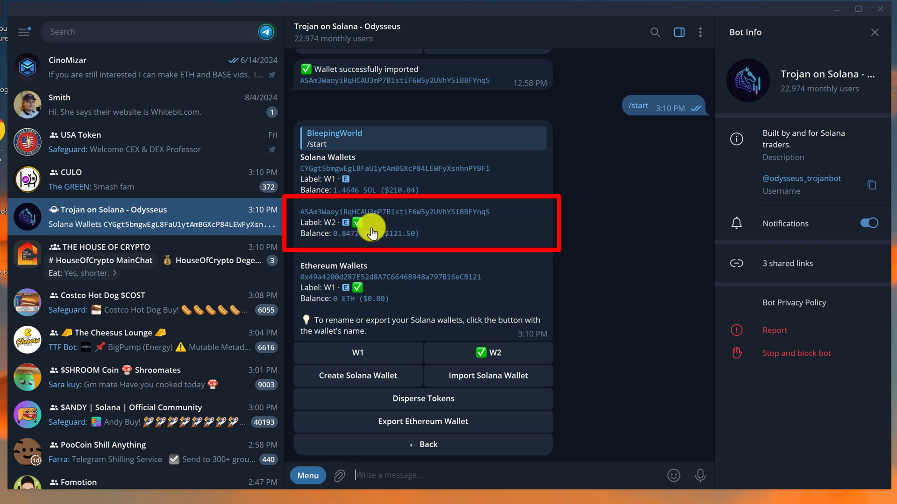
- Send /start again and show W2's positions, including the USAT holding
left_click(385, 473)
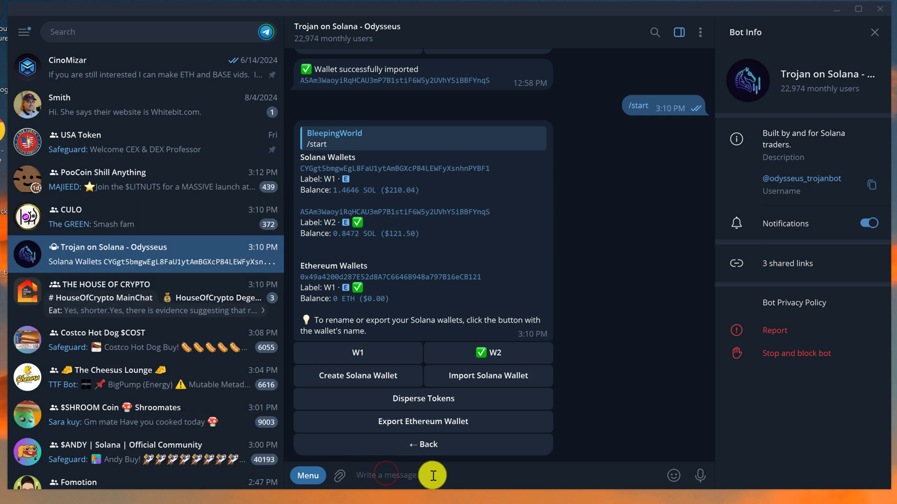
type("/start")
key("Return")
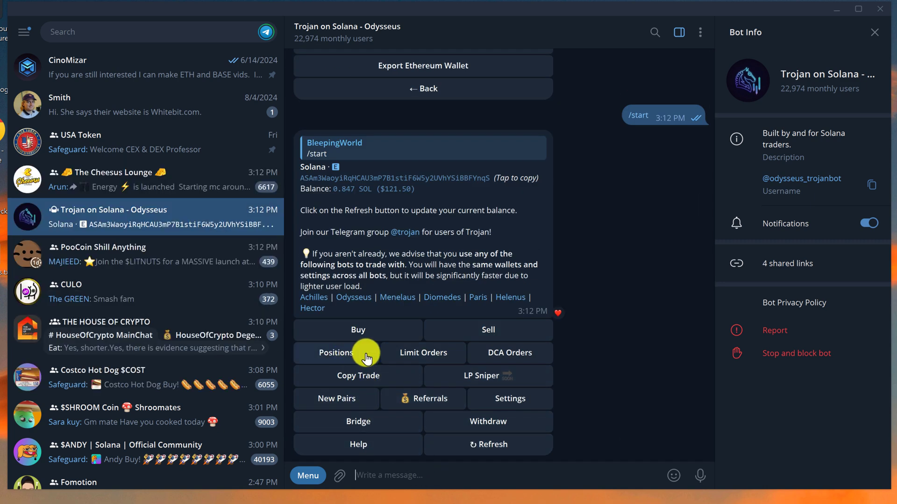
left_click(367, 356)
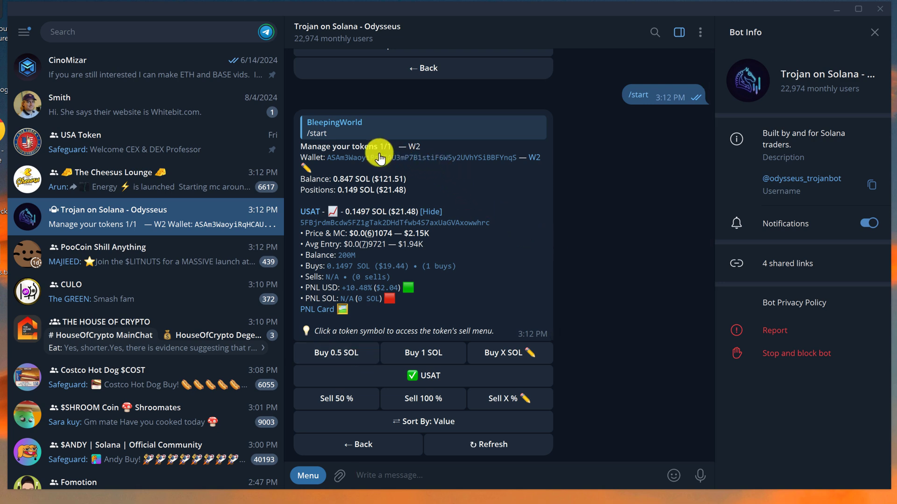